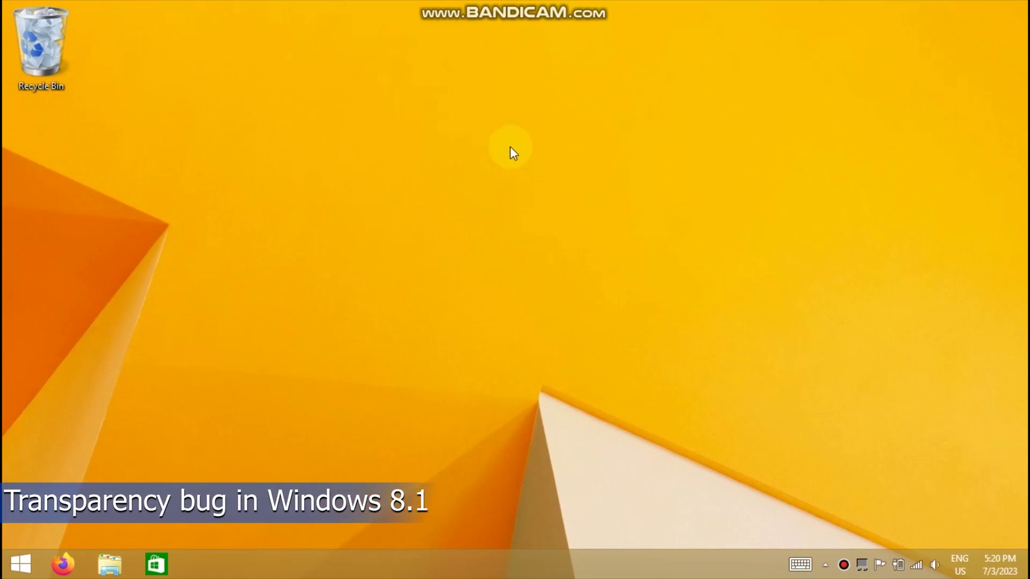
Check the Windows version with winver (Version 6.3, Build 9600), then bring up the Start screen
{"action": "key", "text": "super+r"}
{"action": "key", "text": "Return"}
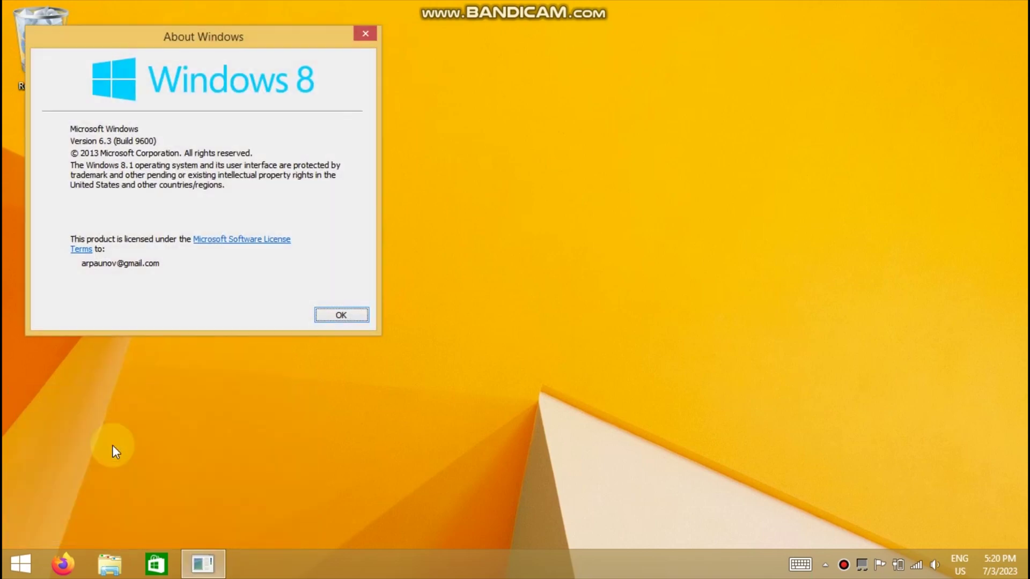
{"action": "left_click_drag", "start_coordinate": [213, 48], "coordinate": [408, 224]}
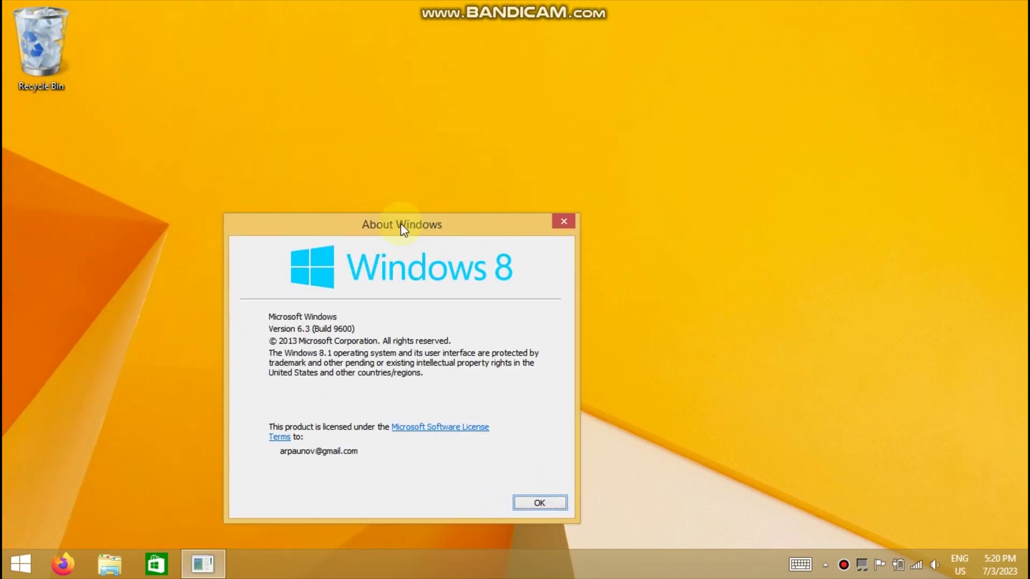
{"action": "key", "text": "Return"}
{"action": "key", "text": "super"}
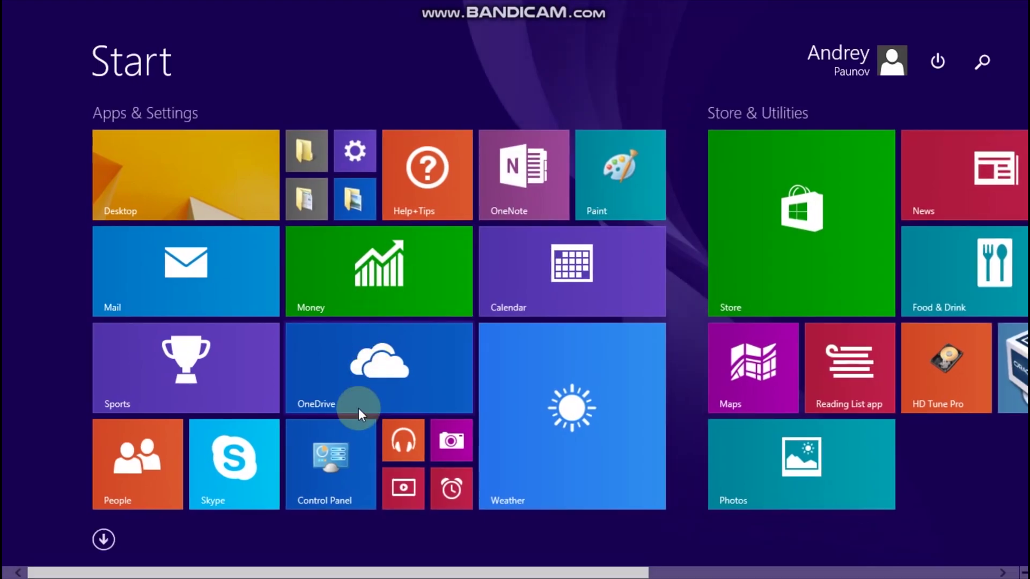
From Control Panel's Personalization, view the Color page, then apply the High Contrast White theme
{"action": "left_click", "coordinate": [344, 450]}
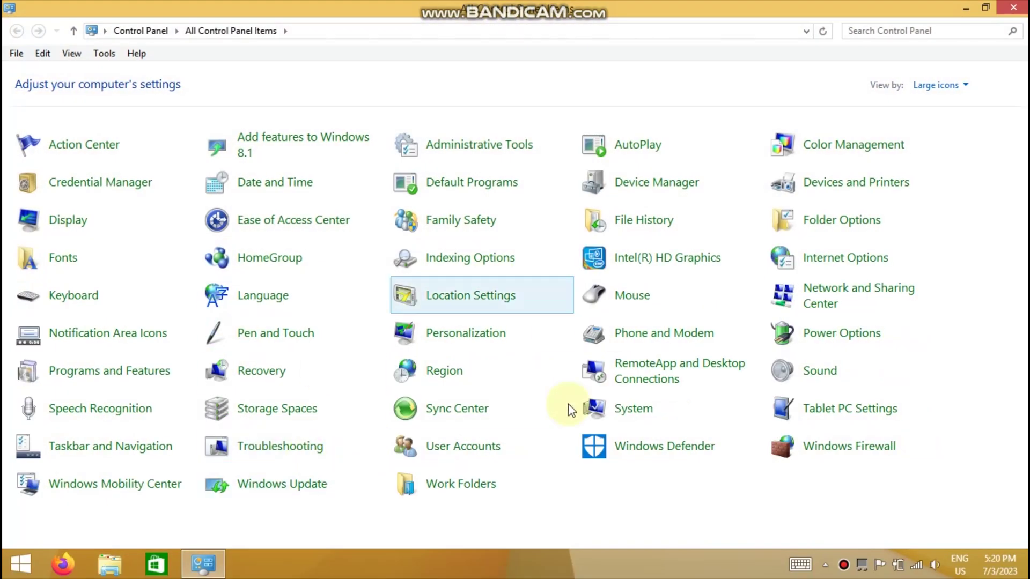
{"action": "left_click", "coordinate": [492, 338]}
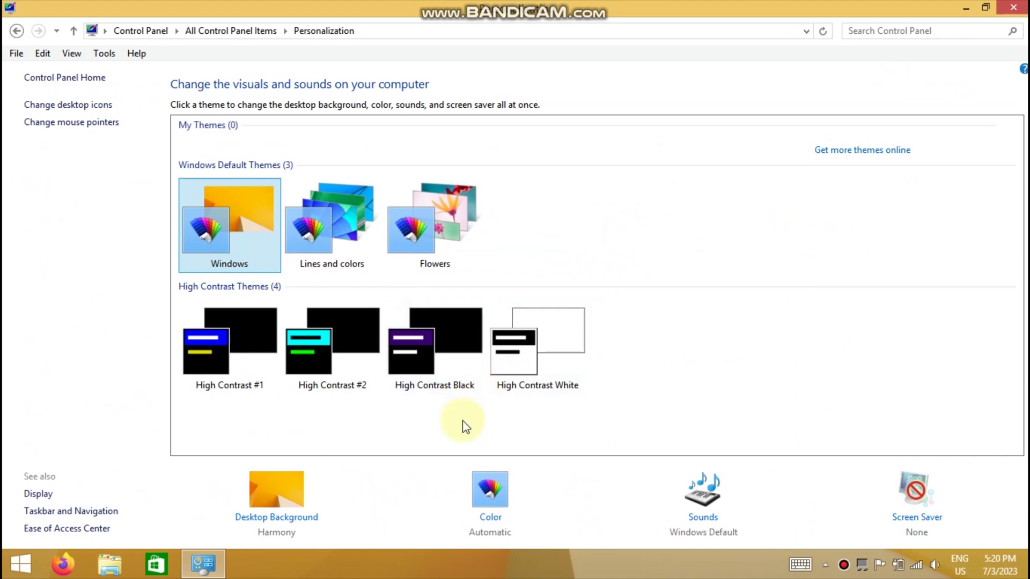
{"action": "left_click", "coordinate": [492, 518]}
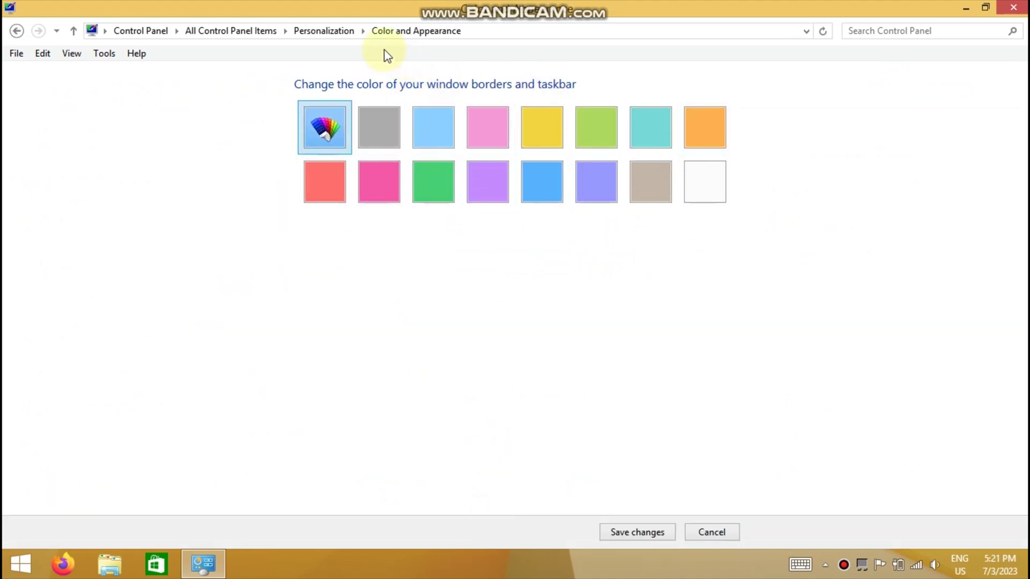
{"action": "left_click", "coordinate": [343, 33]}
{"action": "left_click", "coordinate": [536, 340]}
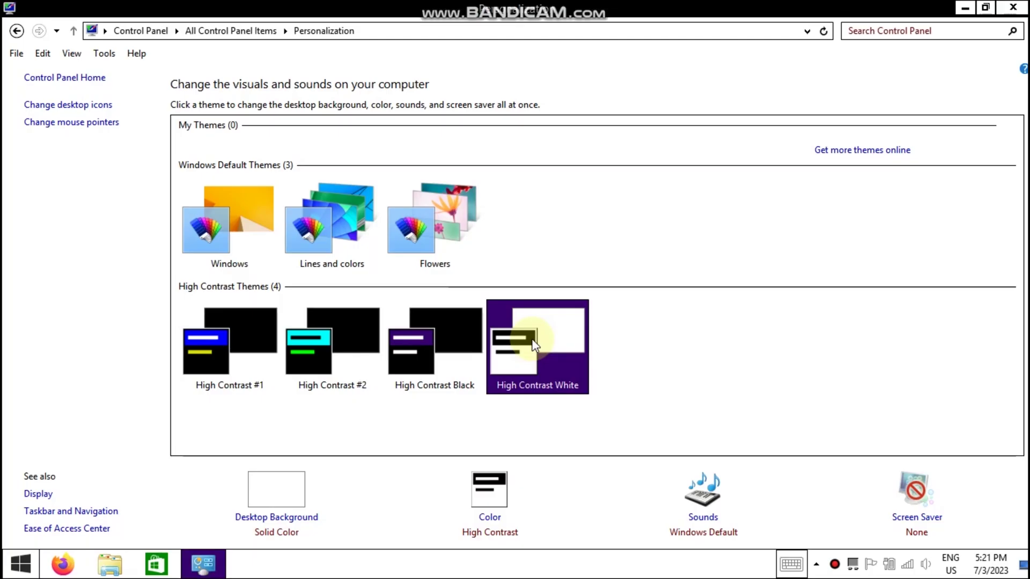
Visit the Start screen, return to the desktop, and review the high contrast colour settings
{"action": "left_click_drag", "start_coordinate": [874, 1], "coordinate": [685, 55]}
{"action": "left_click", "coordinate": [19, 562]}
{"action": "scroll", "coordinate": [202, 339], "scroll_direction": "down", "scroll_amount": 5}
{"action": "scroll", "coordinate": [188, 340], "scroll_direction": "up", "scroll_amount": 5}
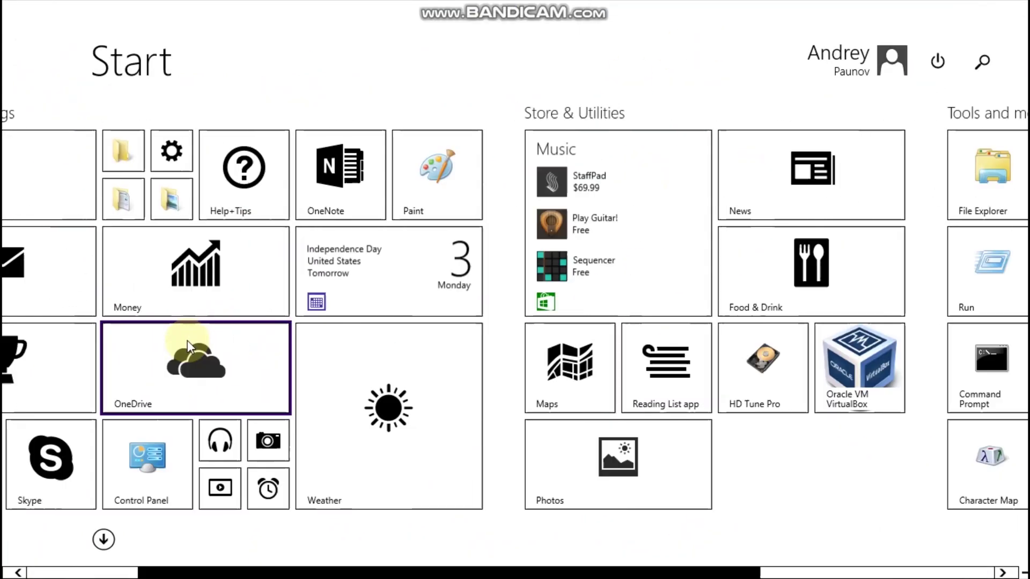
{"action": "left_click", "coordinate": [212, 163]}
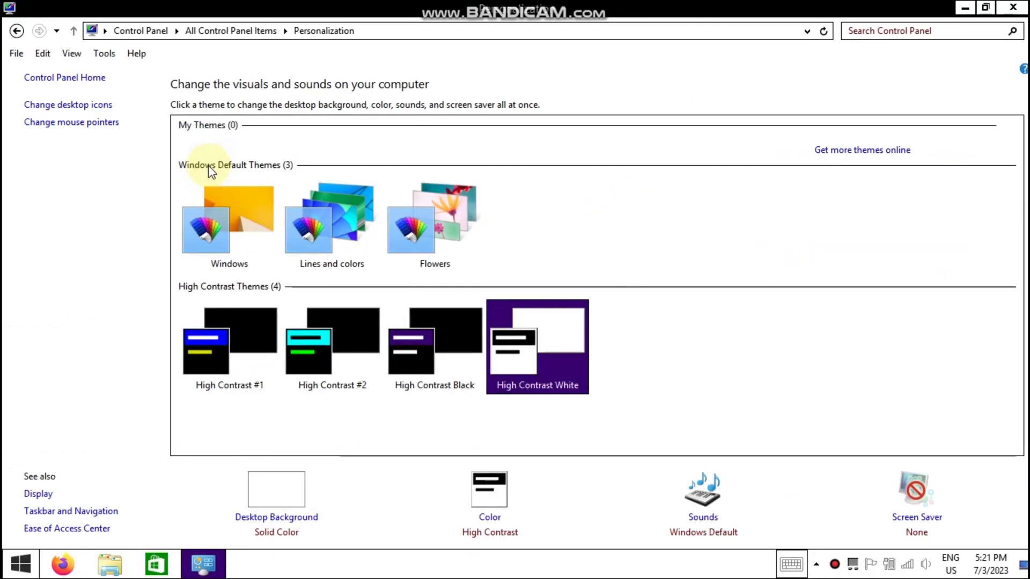
{"action": "left_click", "coordinate": [491, 518]}
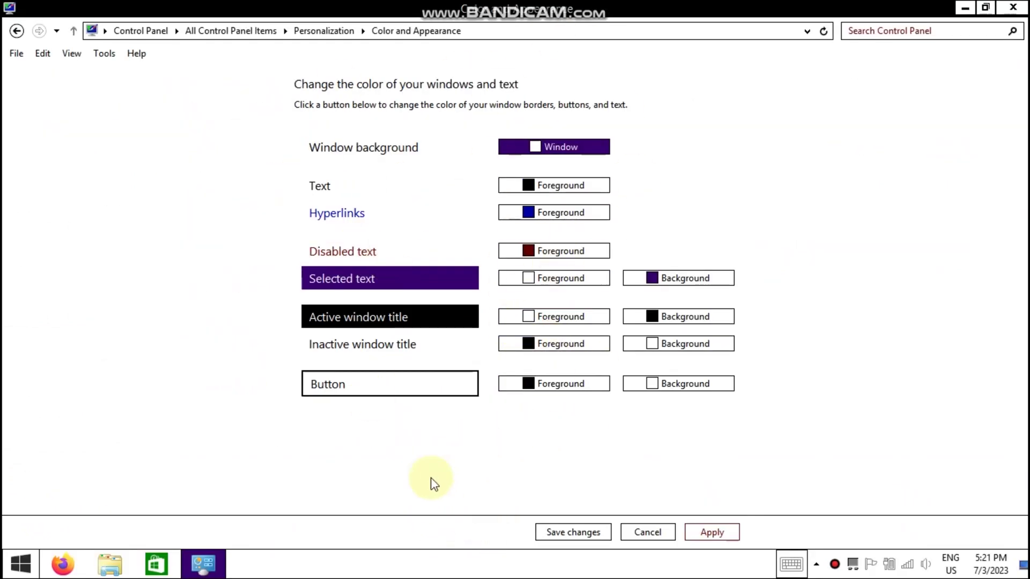
{"action": "mouse_move", "coordinate": [204, 564]}
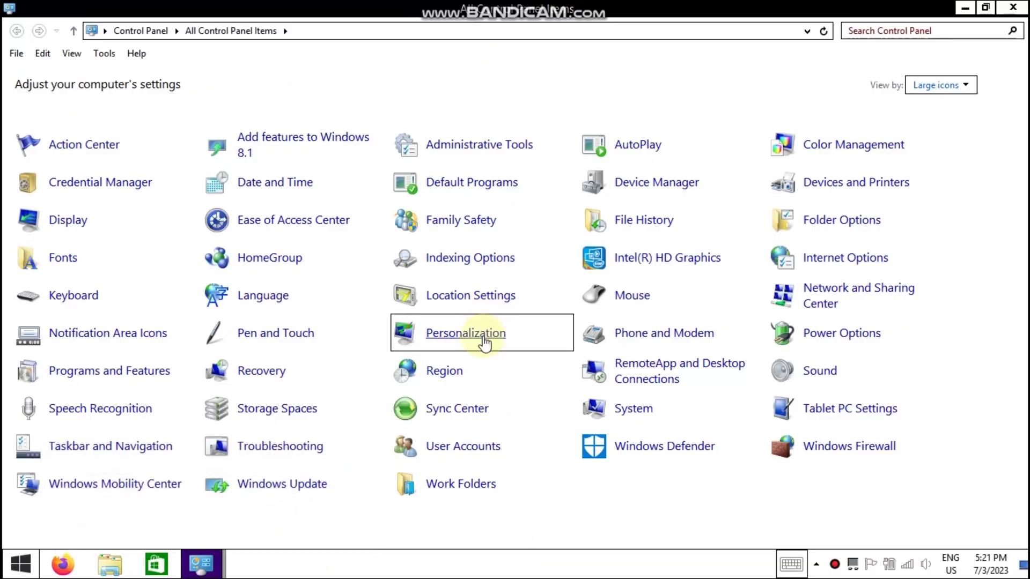
Apply the default Windows theme in Personalization and open its window colour settings
{"action": "left_click", "coordinate": [477, 333]}
{"action": "left_click", "coordinate": [233, 204]}
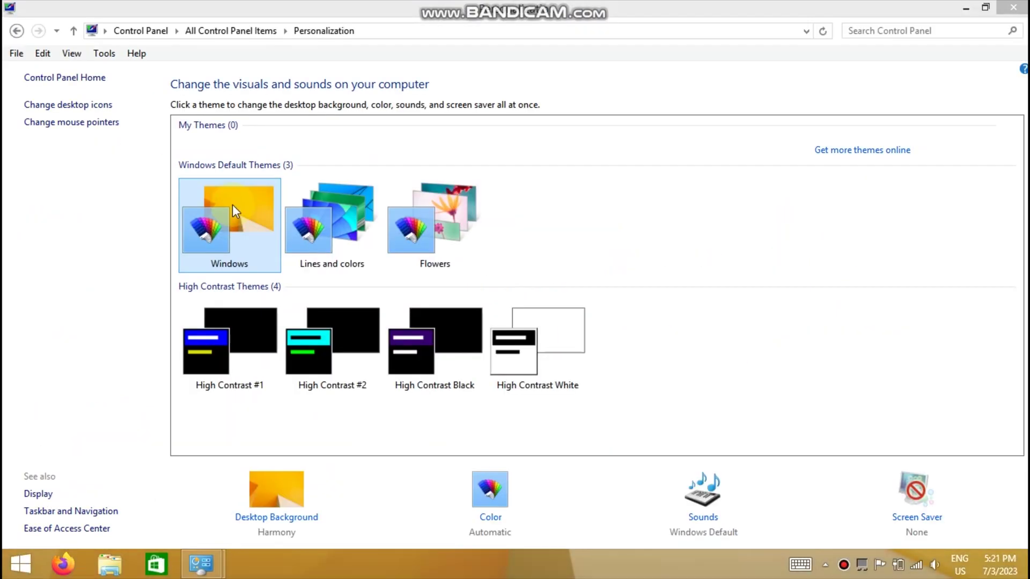
{"action": "left_click", "coordinate": [882, 8]}
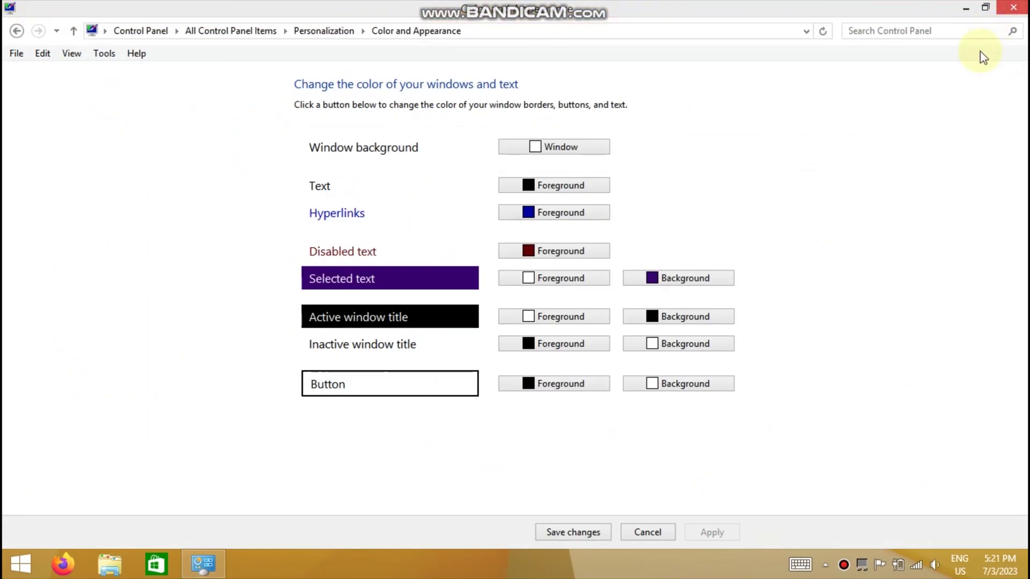
{"action": "double_click", "coordinate": [864, 7]}
{"action": "double_click", "coordinate": [839, 99]}
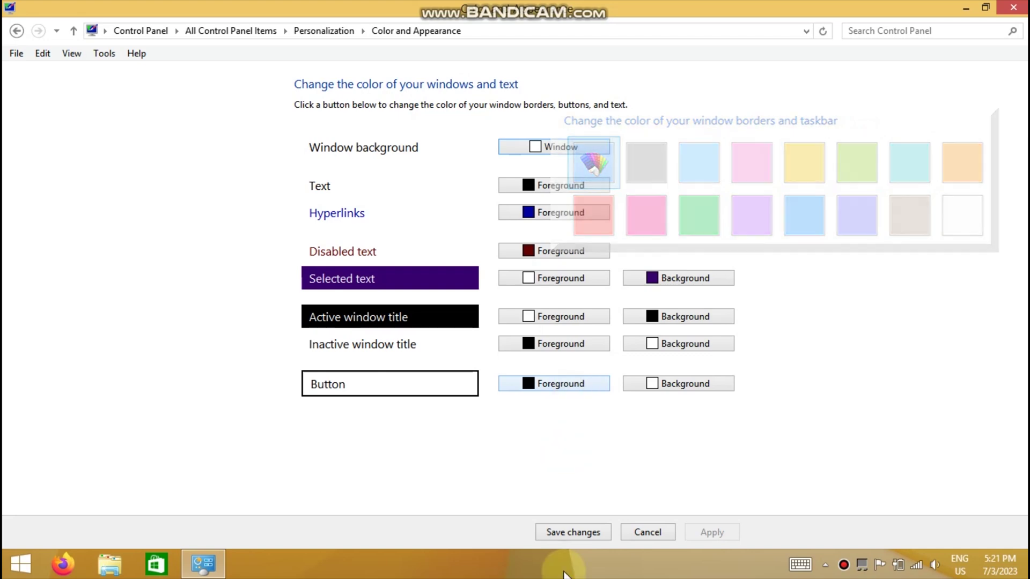
Save the colour settings and close the Personalization window
{"action": "left_click", "coordinate": [583, 533]}
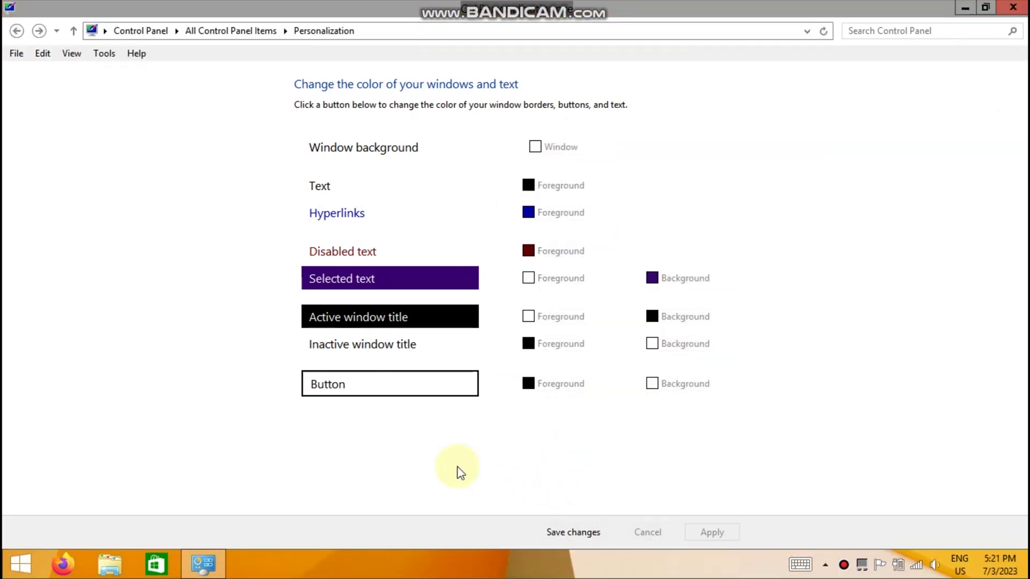
{"action": "left_click", "coordinate": [1023, 10]}
{"action": "right_click", "coordinate": [714, 362]}
{"action": "left_click", "coordinate": [682, 405]}
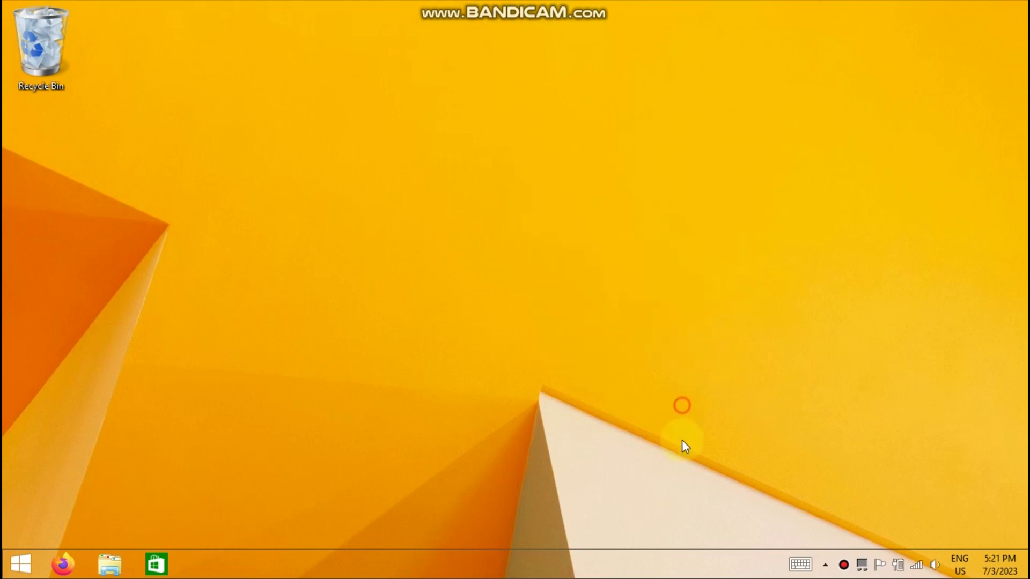
Check the hidden tray icons and volume level, then open the Run prompt with winver
{"action": "left_click", "coordinate": [827, 565]}
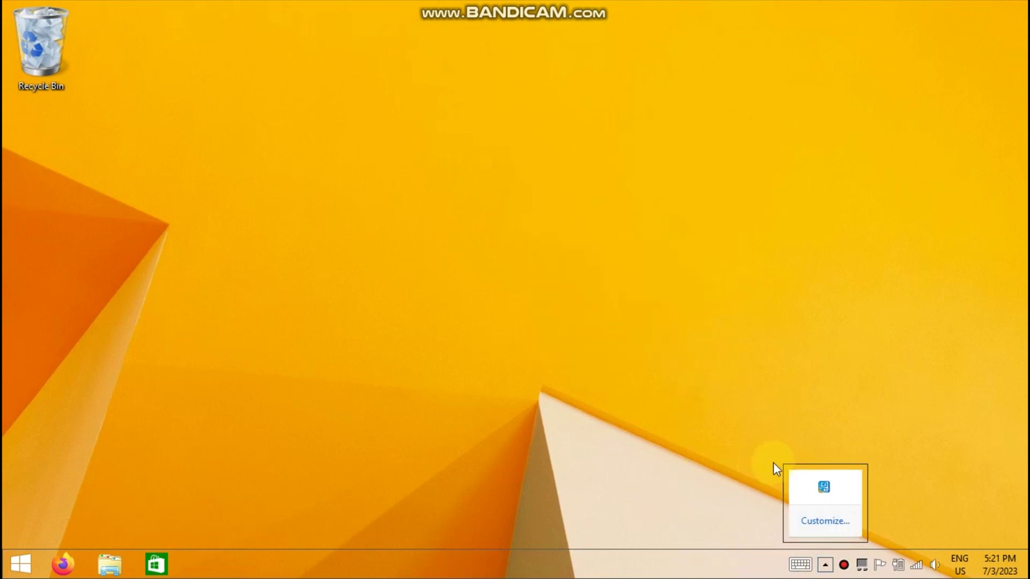
{"action": "left_click", "coordinate": [618, 513]}
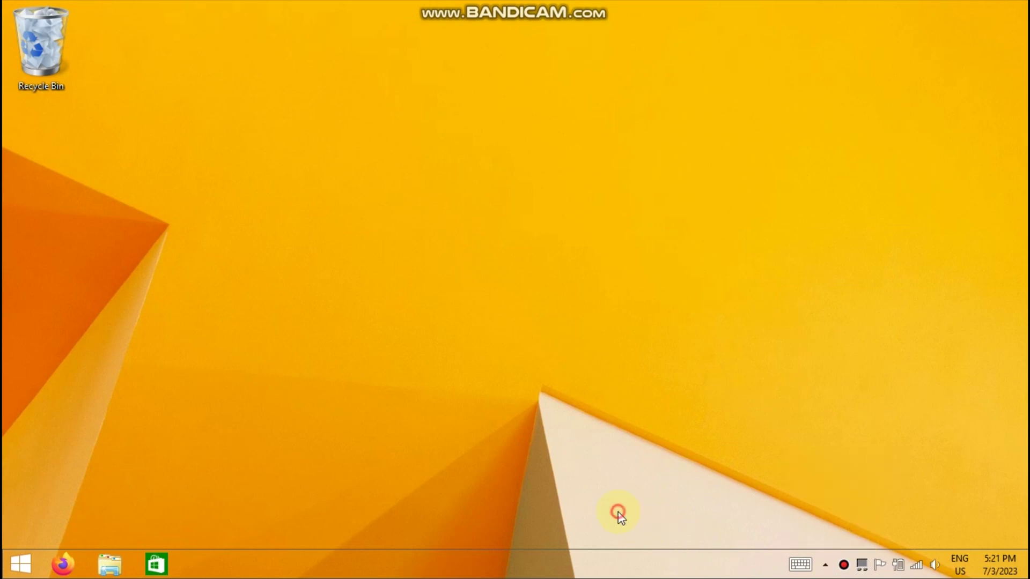
{"action": "left_click", "coordinate": [934, 565]}
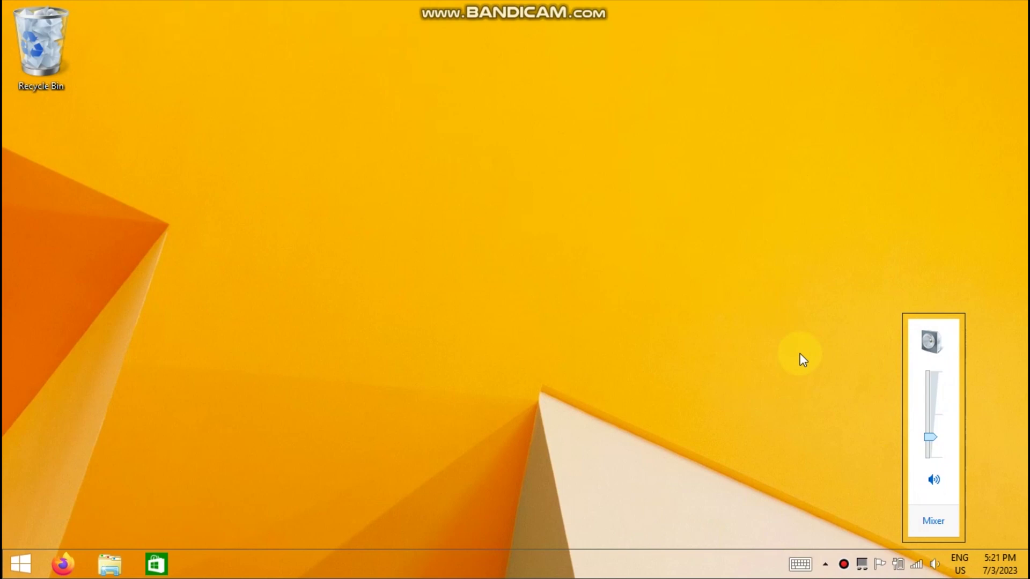
{"action": "key", "text": "super+r"}
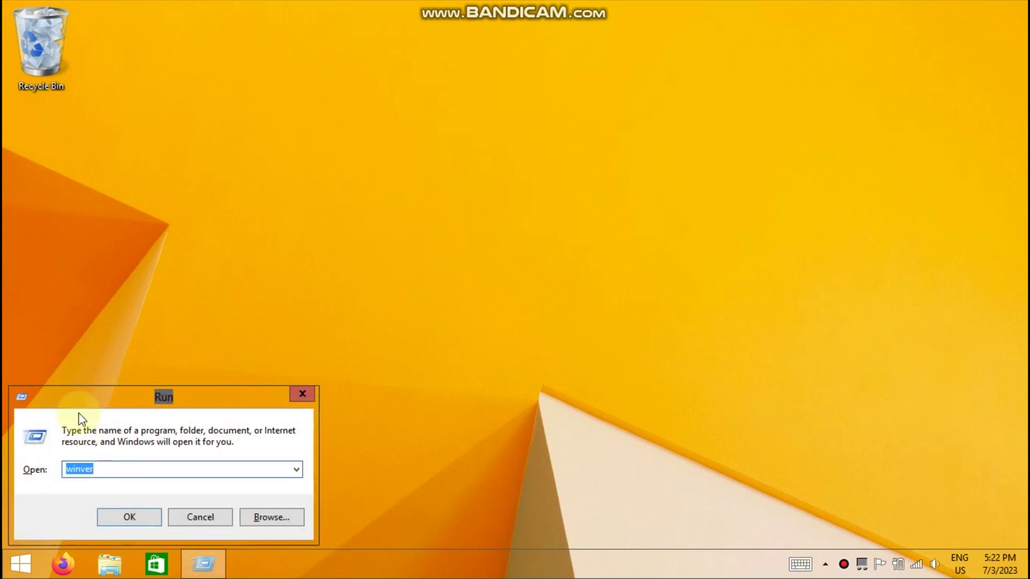
Run winver from the Run prompt and close the About Windows box showing Version 6.3
{"action": "left_click", "coordinate": [286, 521]}
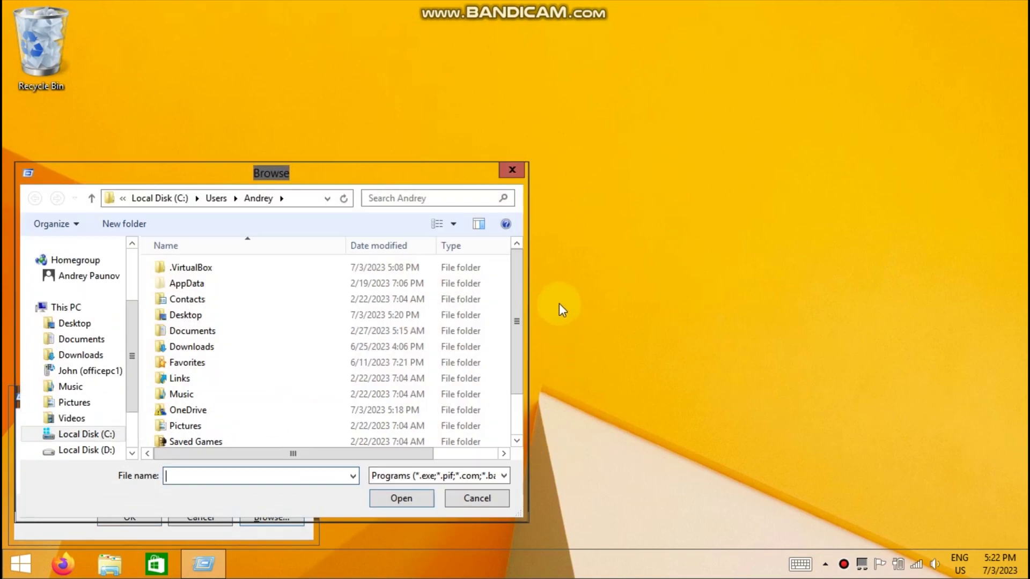
{"action": "left_click", "coordinate": [472, 501]}
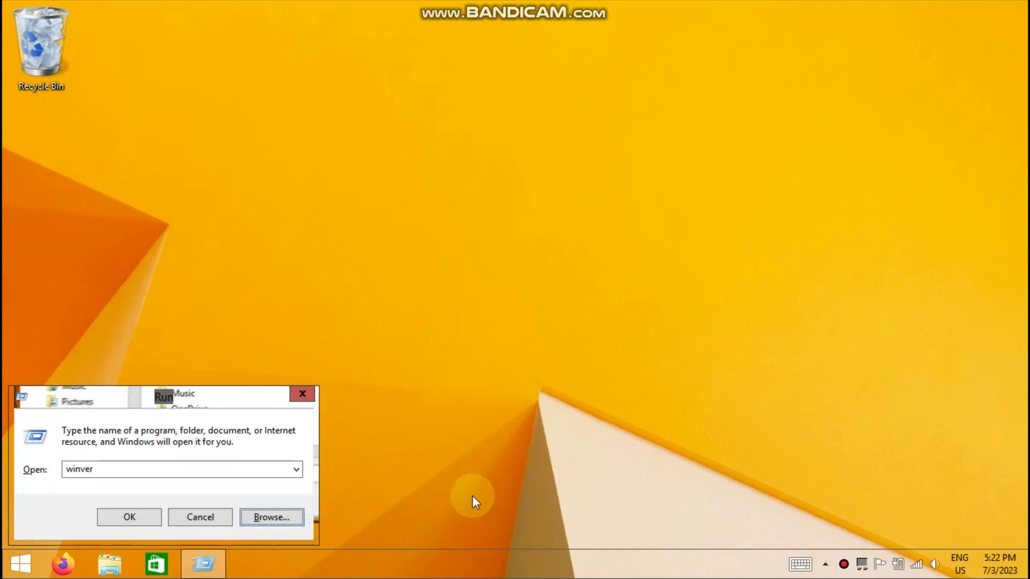
{"action": "left_click_drag", "start_coordinate": [214, 407], "coordinate": [482, 344]}
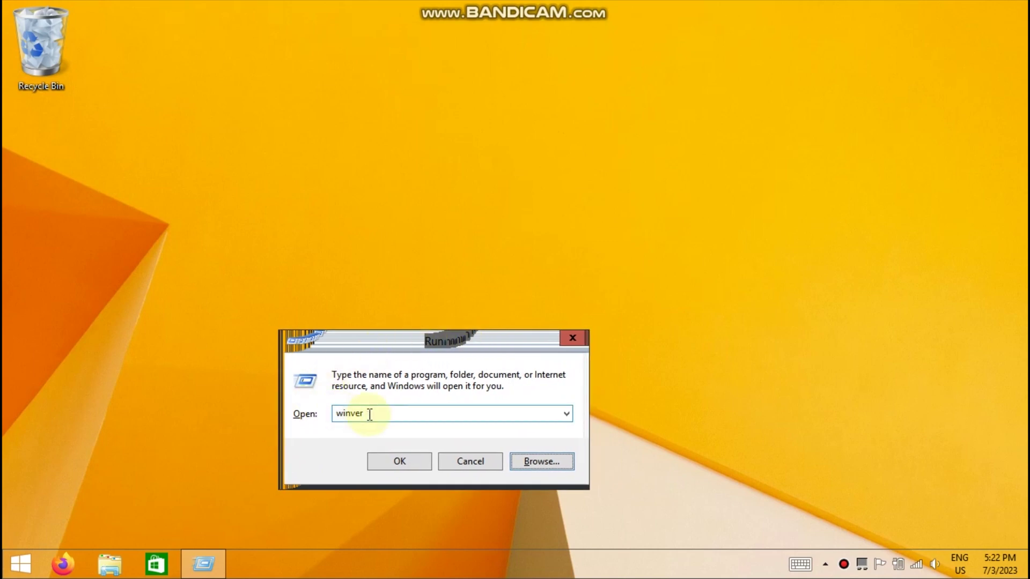
{"action": "left_click", "coordinate": [424, 464]}
{"action": "left_click_drag", "start_coordinate": [148, 37], "coordinate": [405, 177]}
{"action": "left_click", "coordinate": [566, 459]}
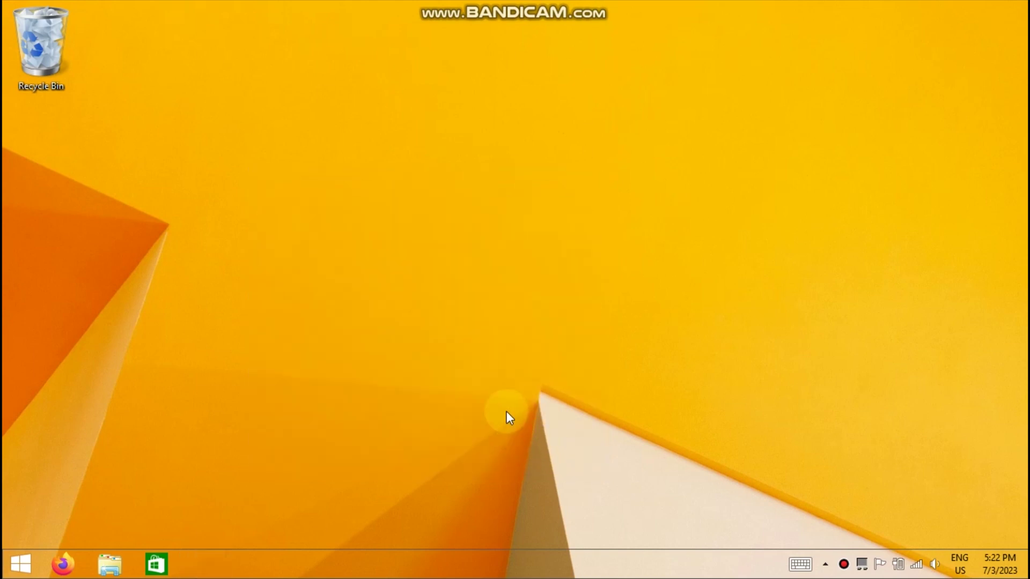
Open File Explorer at This PC and try its title-bar and context menus
{"action": "key", "text": "super+e"}
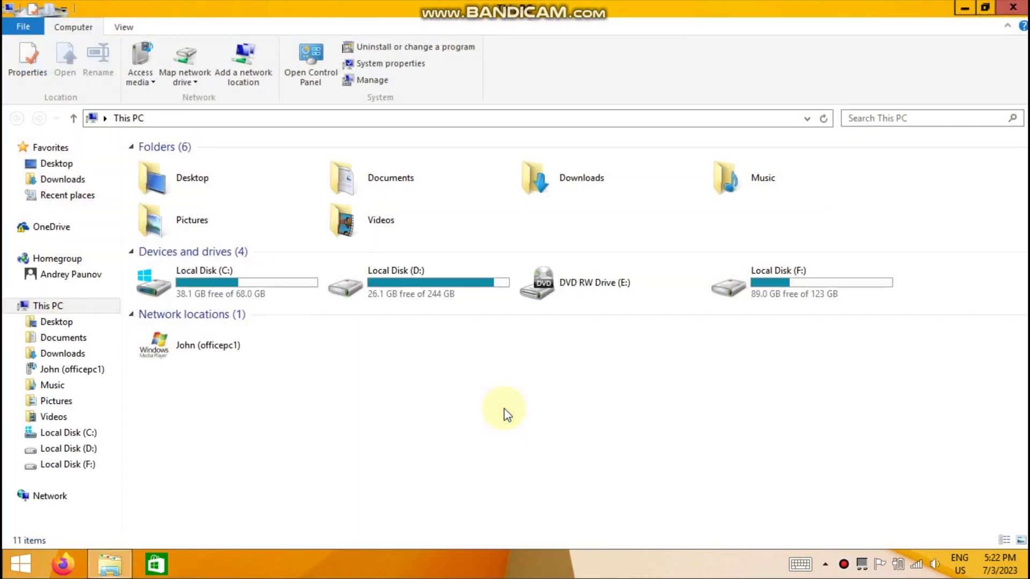
{"action": "right_click", "coordinate": [762, 13]}
{"action": "left_click", "coordinate": [616, 380]}
{"action": "right_click", "coordinate": [757, 9]}
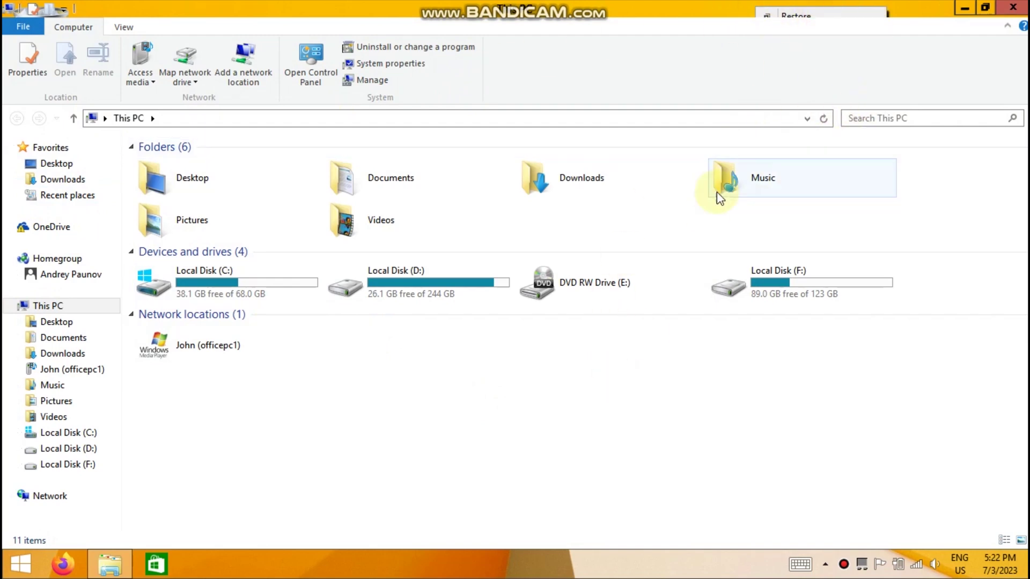
{"action": "right_click", "coordinate": [404, 420]}
{"action": "left_click", "coordinate": [363, 467]}
Select the network location and Local Disk (F:), then open All Control Panel Items
{"action": "left_click", "coordinate": [202, 343]}
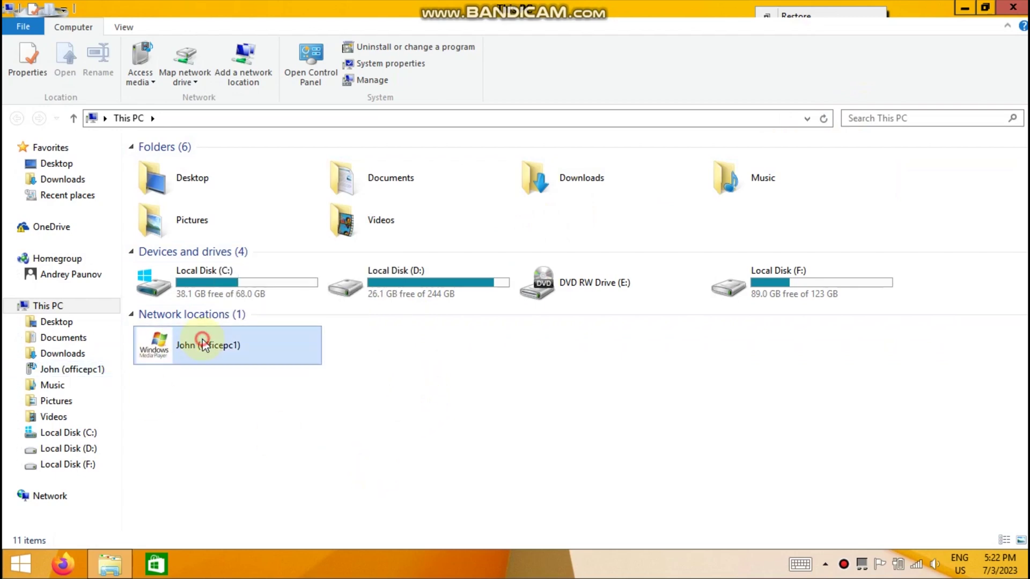
{"action": "left_click", "coordinate": [226, 429]}
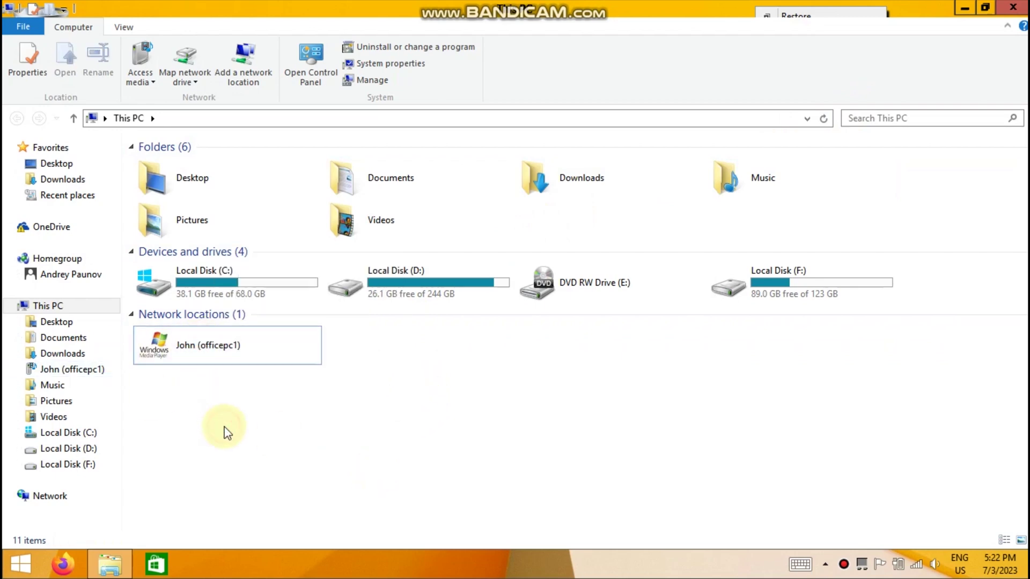
{"action": "left_click", "coordinate": [819, 288]}
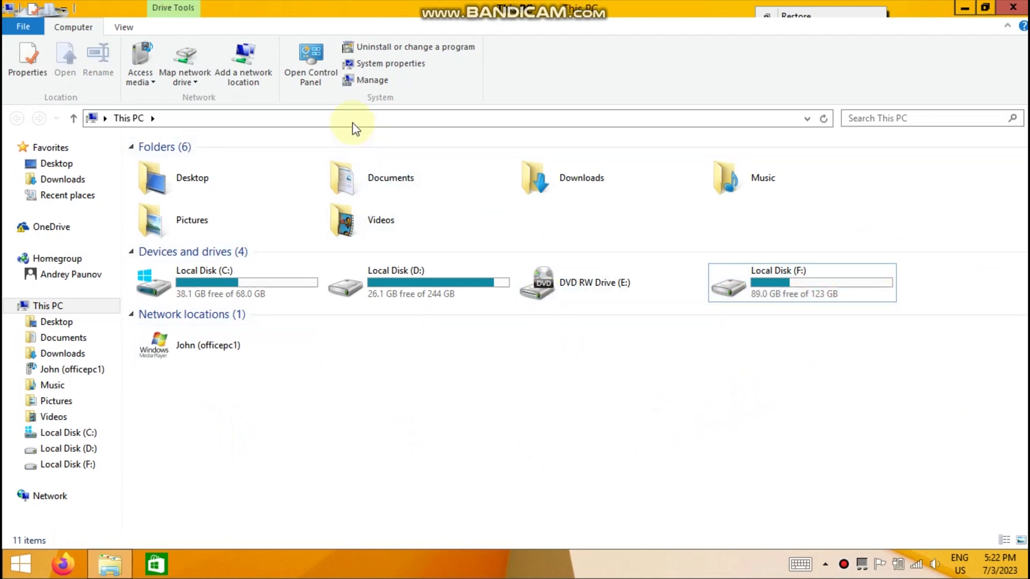
{"action": "left_click", "coordinate": [316, 78]}
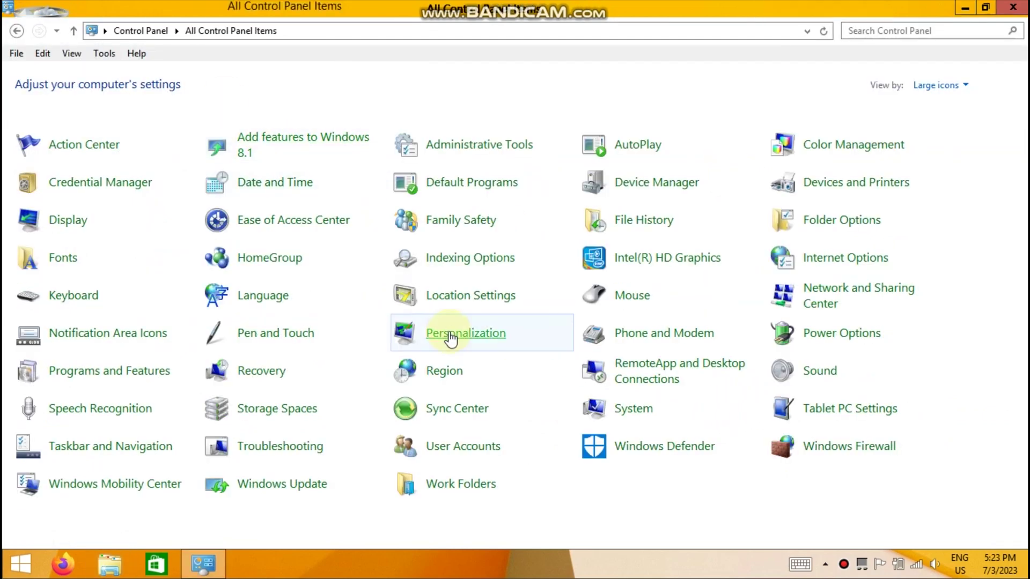
Apply the default Windows theme in Personalization and re-maximize the window
{"action": "left_click", "coordinate": [441, 346]}
{"action": "left_click", "coordinate": [231, 334]}
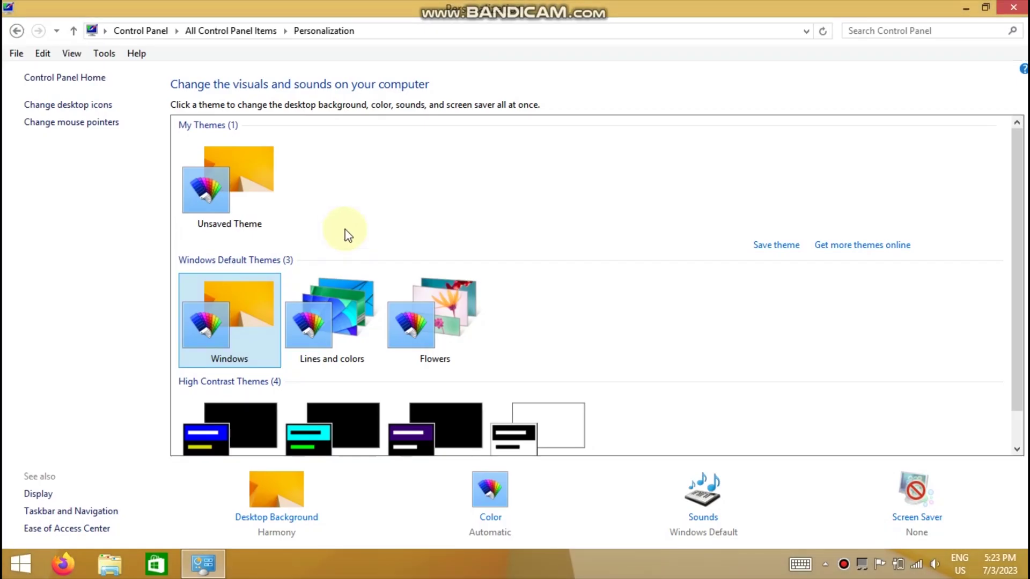
{"action": "left_click_drag", "start_coordinate": [571, 16], "coordinate": [471, 3]}
Delete the Unsaved Theme and close the Personalization settings
{"action": "right_click", "coordinate": [233, 209]}
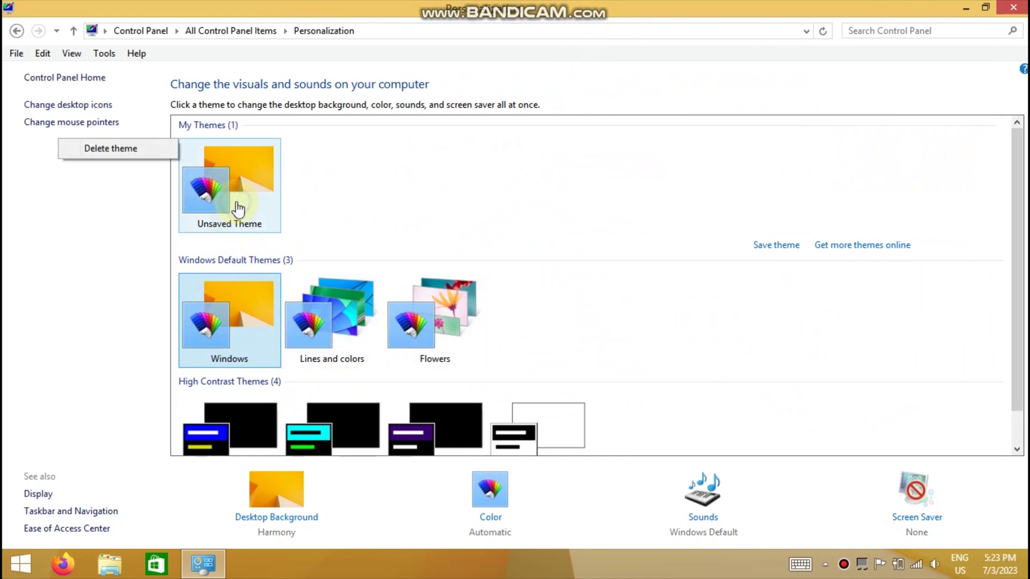
{"action": "left_click", "coordinate": [143, 151]}
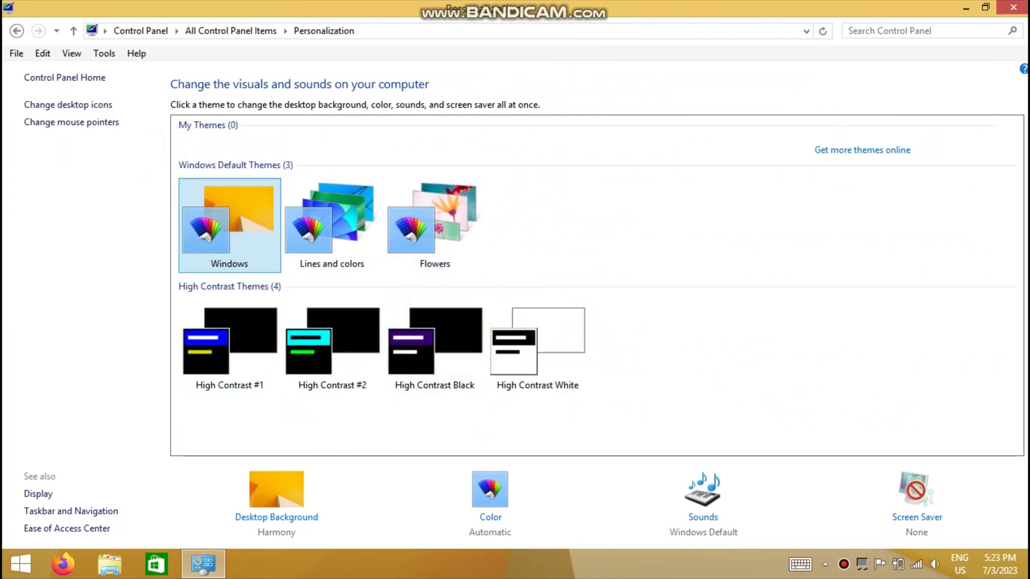
{"action": "left_click", "coordinate": [1013, 7]}
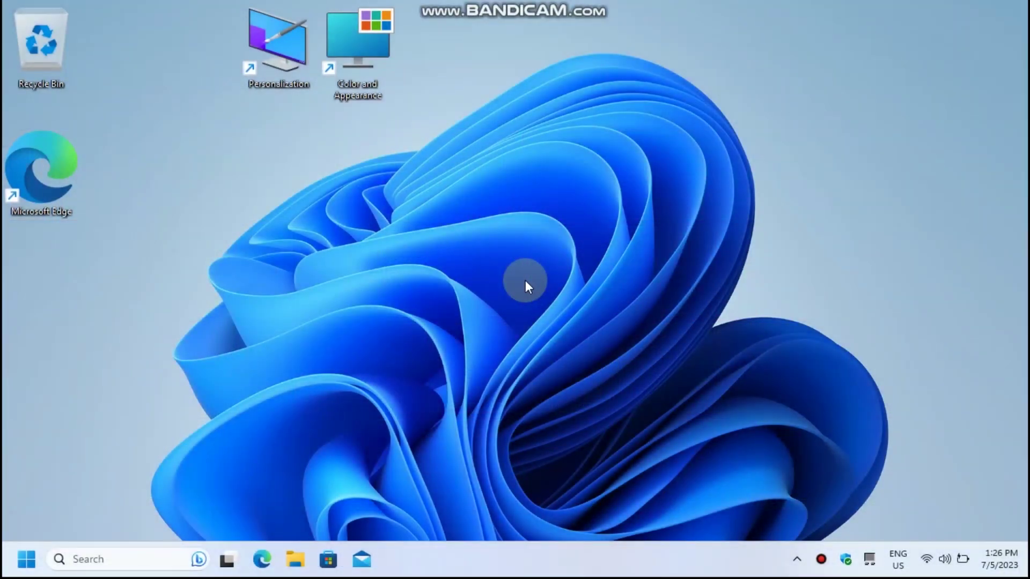
Check the version with winver (22H2, build 22621.1928), then move both Control Panel shortcuts to centre
{"action": "key", "text": "super+r"}
{"action": "type", "text": "winver"}
{"action": "key", "text": "Return"}
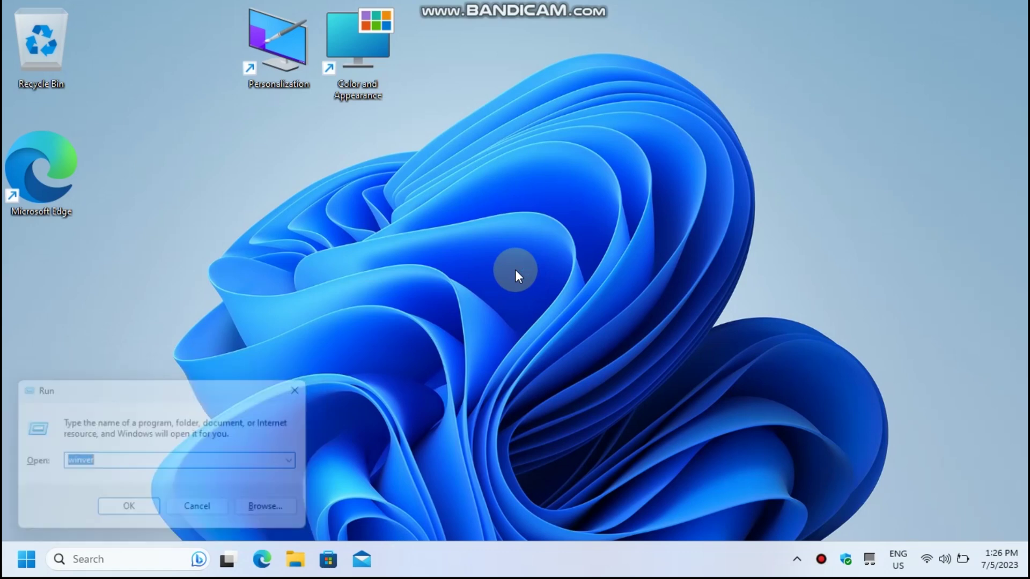
{"action": "left_click_drag", "start_coordinate": [234, 27], "coordinate": [318, 236]}
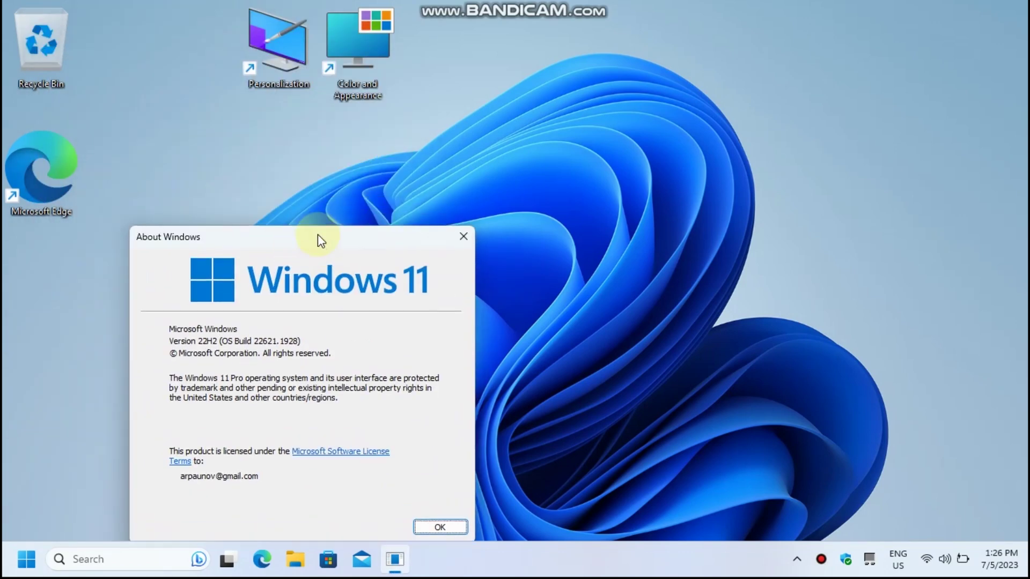
{"action": "key", "text": "Escape"}
{"action": "left_click_drag", "start_coordinate": [378, 76], "coordinate": [518, 306]}
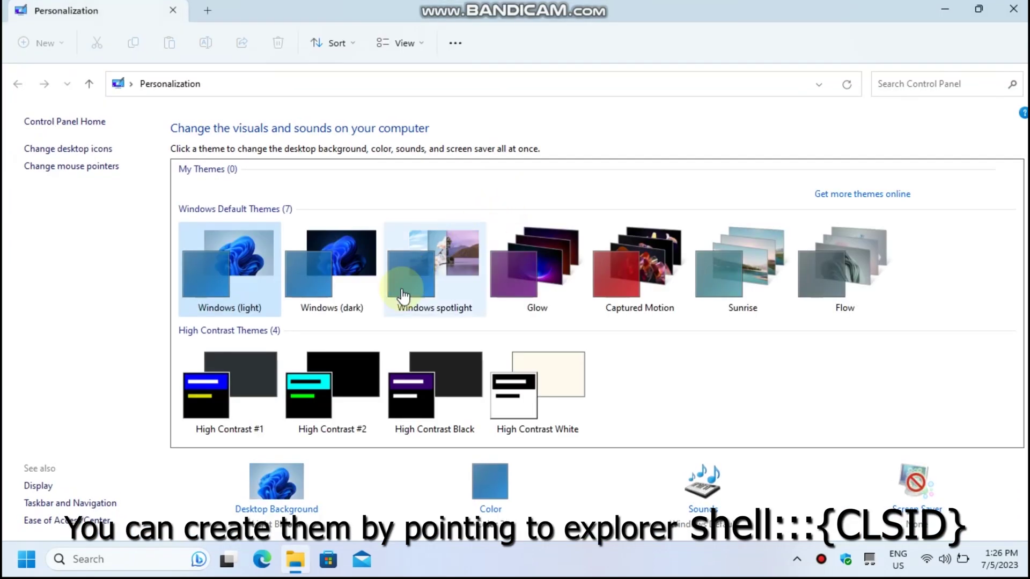
Apply High Contrast White, then restore Windows (light) and save the Color and Appearance settings
{"action": "left_click", "coordinate": [546, 409]}
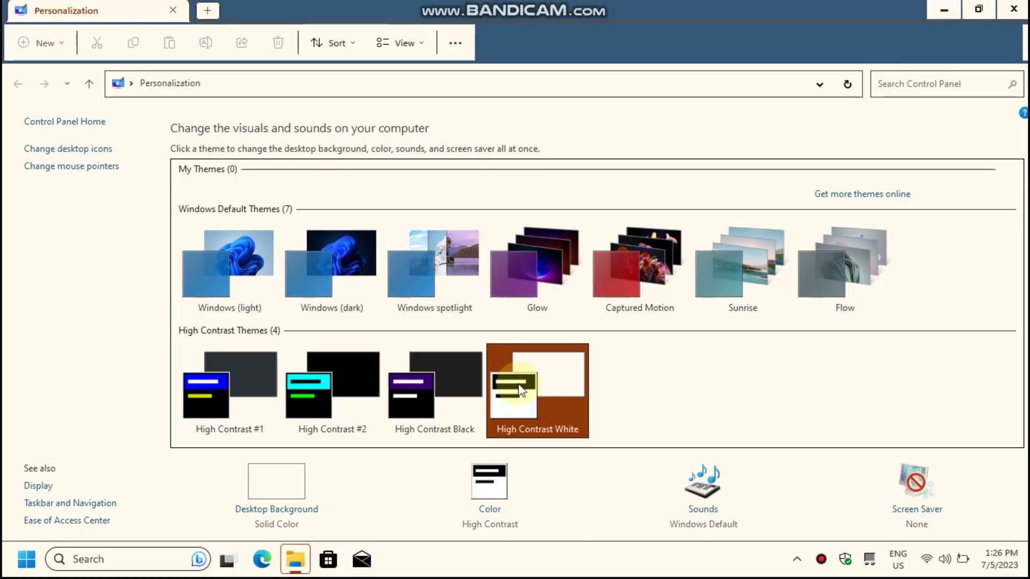
{"action": "key", "text": "alt+F4"}
{"action": "left_click", "coordinate": [532, 286]}
{"action": "left_click", "coordinate": [530, 239]}
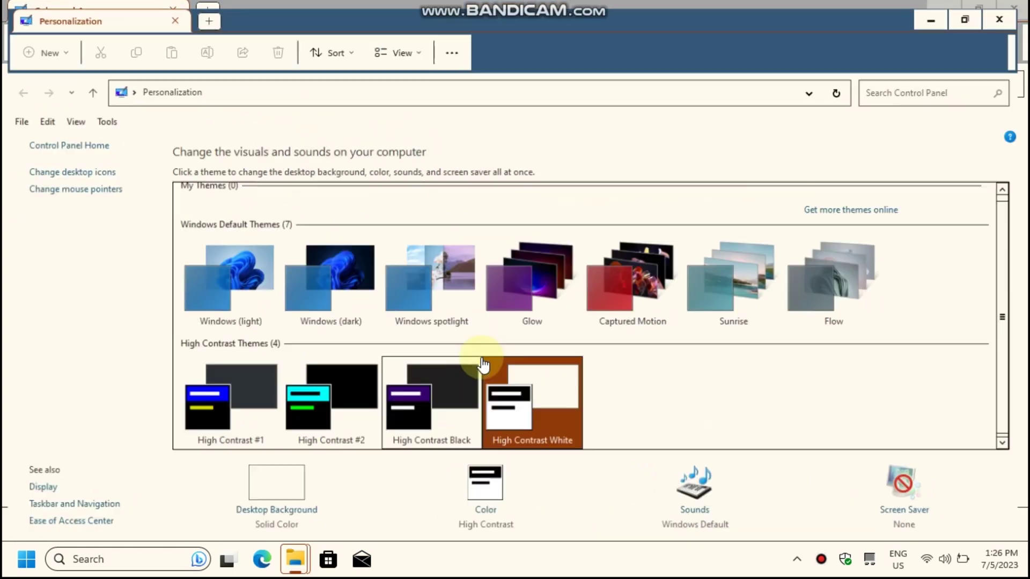
{"action": "left_click", "coordinate": [228, 300]}
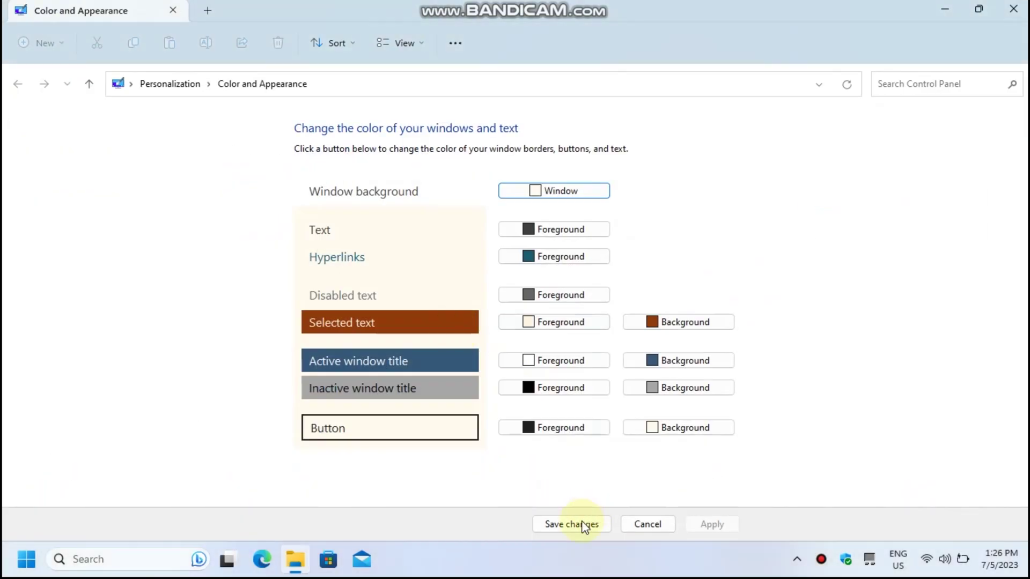
{"action": "left_click", "coordinate": [570, 523]}
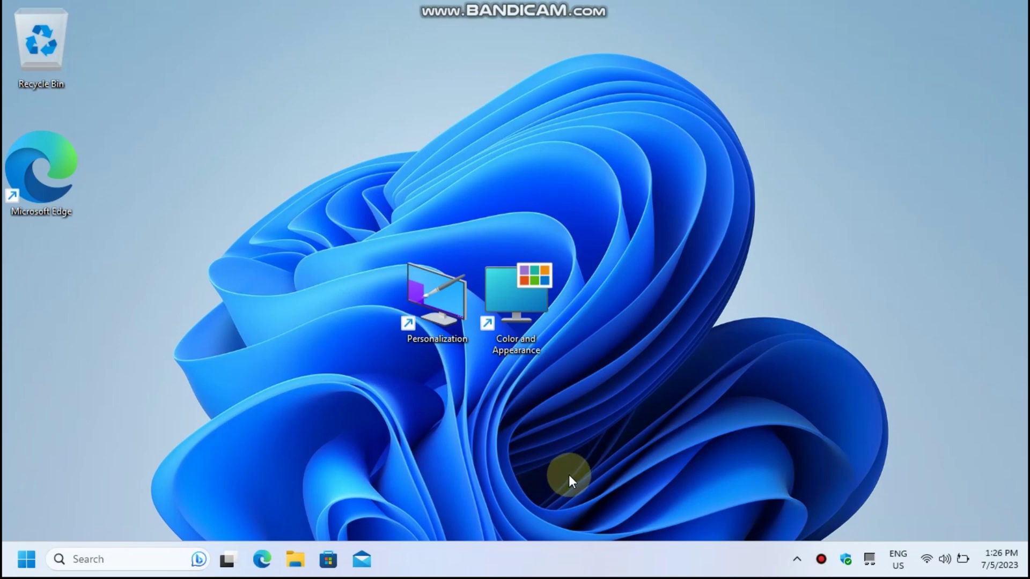
{"action": "key", "text": "super+r"}
{"action": "left_click_drag", "start_coordinate": [198, 394], "coordinate": [277, 401]}
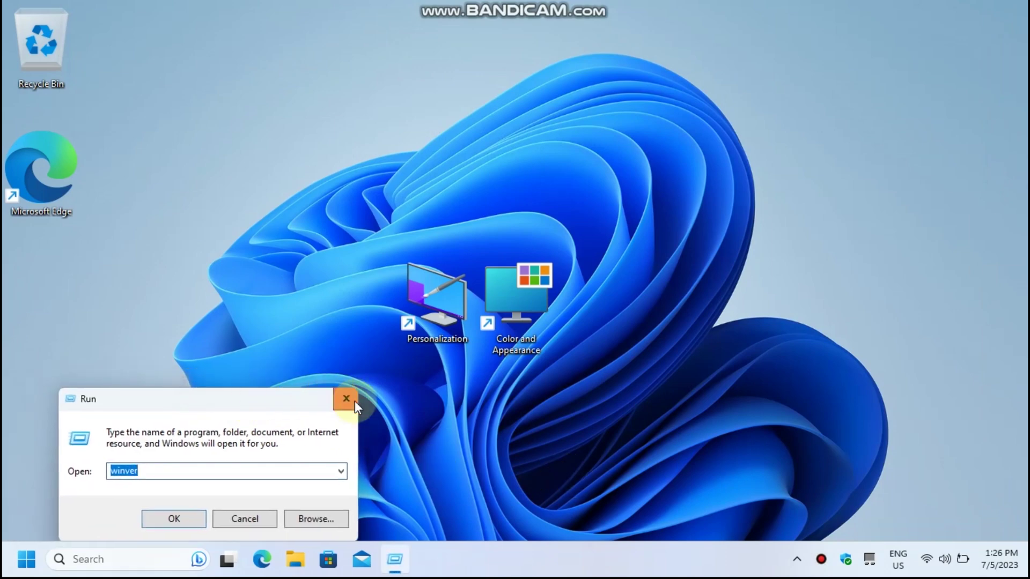
{"action": "key", "text": "Escape"}
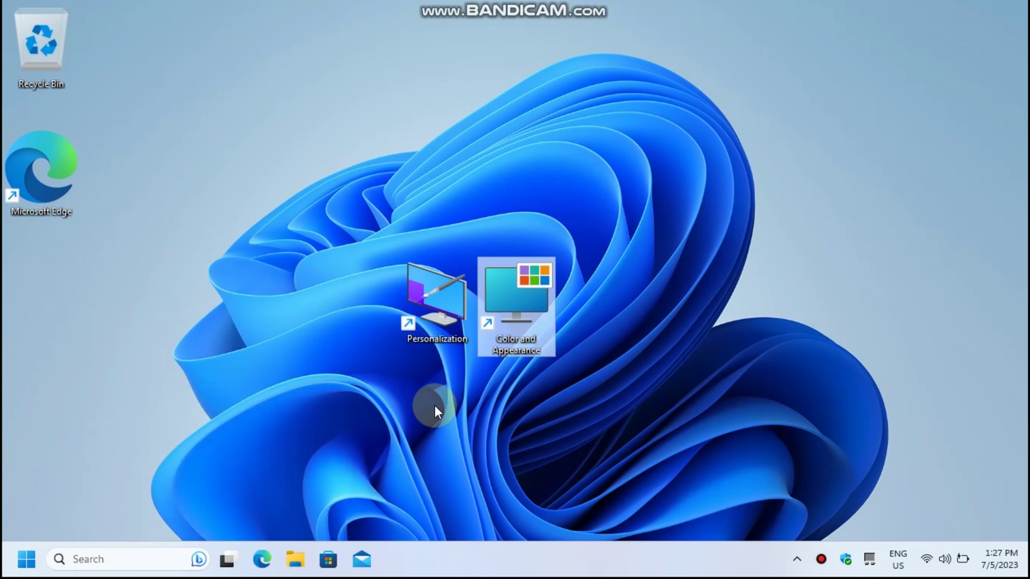
{"action": "key", "text": "super+e"}
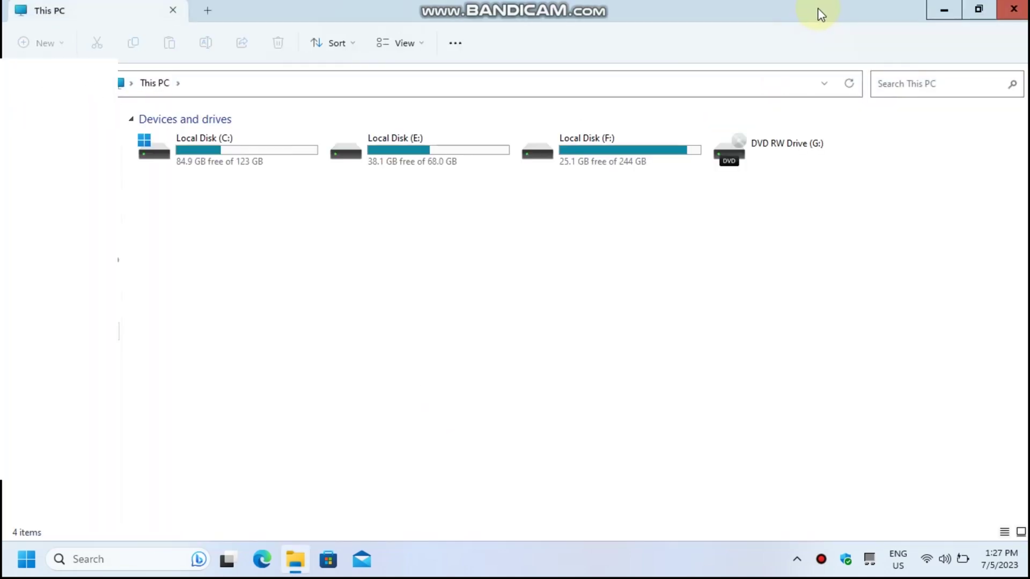
{"action": "left_click_drag", "start_coordinate": [816, 12], "coordinate": [560, 288]}
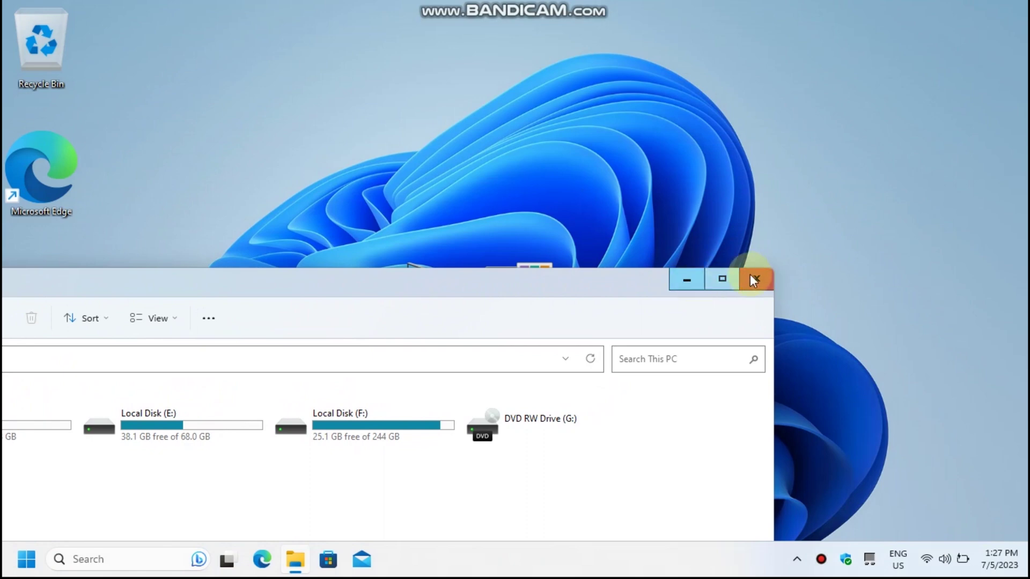
{"action": "left_click_drag", "start_coordinate": [555, 290], "coordinate": [453, 265]}
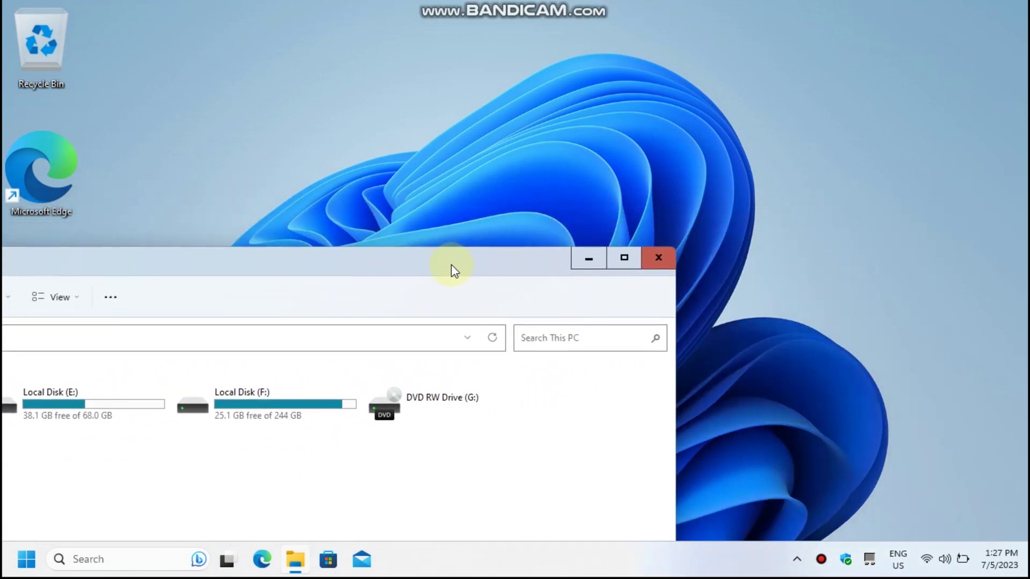
{"action": "left_click", "coordinate": [658, 259]}
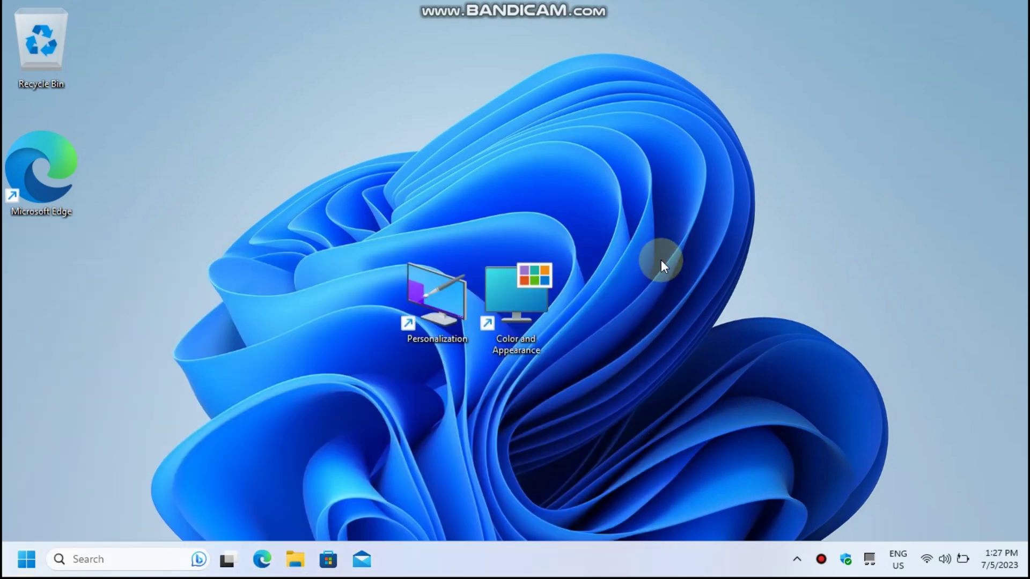